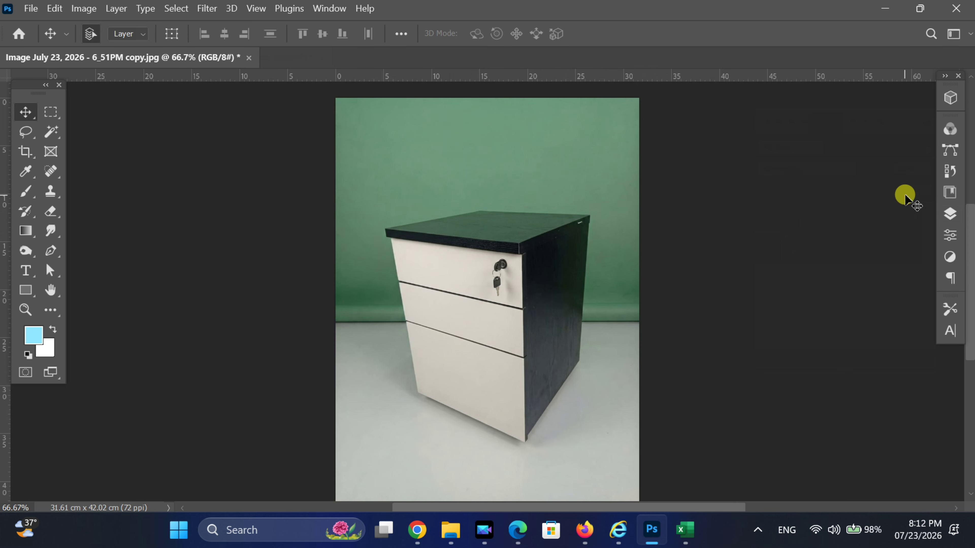
# Step: Duplicate the Background layer within the same document
pyautogui.click(951, 213)
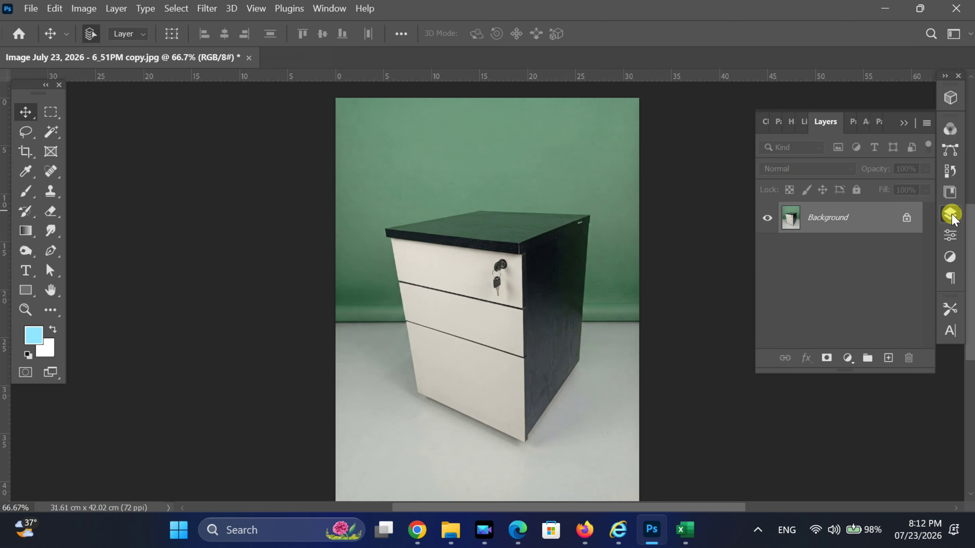
pyautogui.rightClick(853, 218)
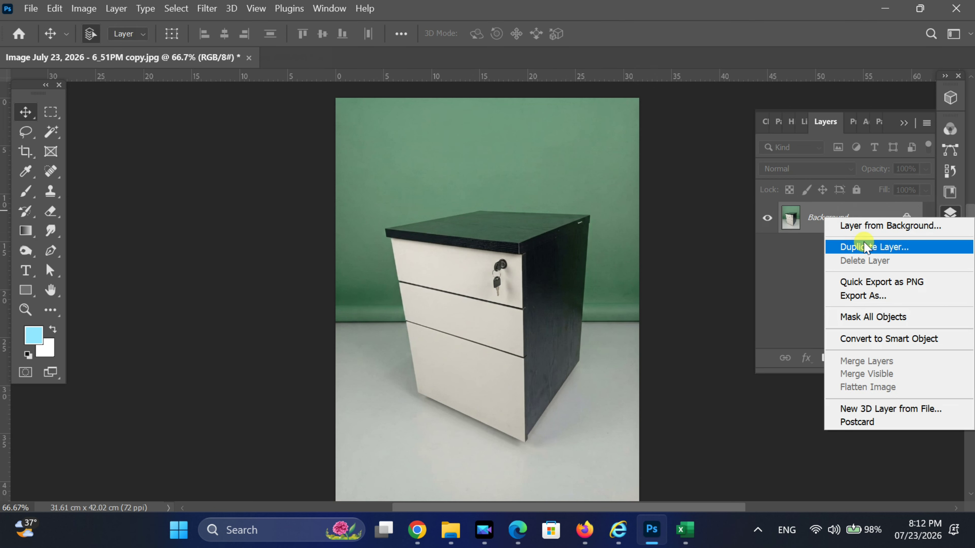
pyautogui.click(904, 248)
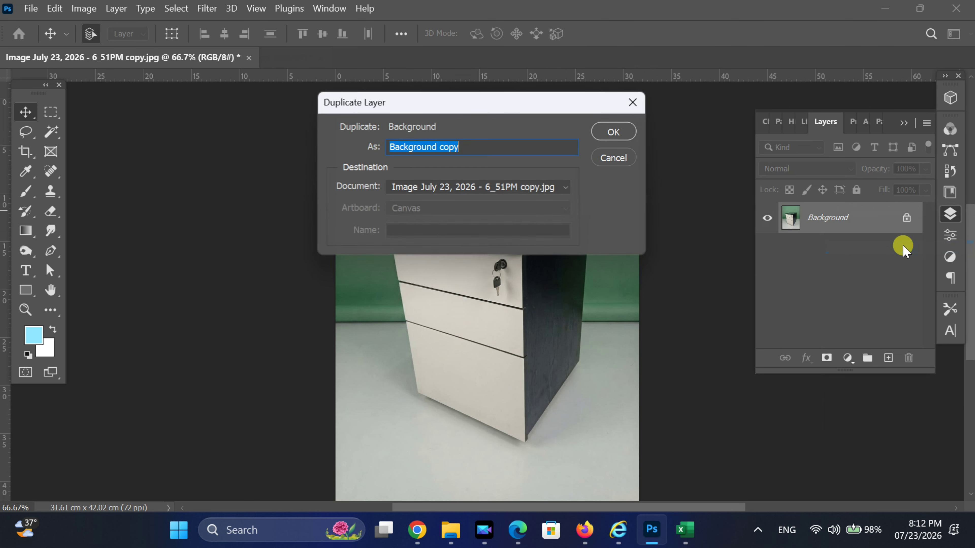
pyautogui.click(614, 132)
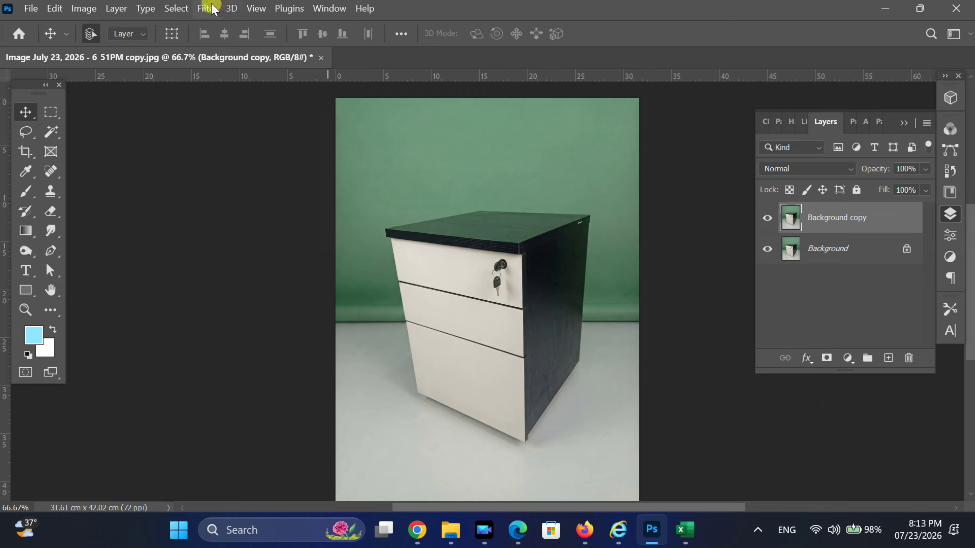
# Step: Convert the duplicated layer to a smart object for re-editable smart filters
pyautogui.click(206, 8)
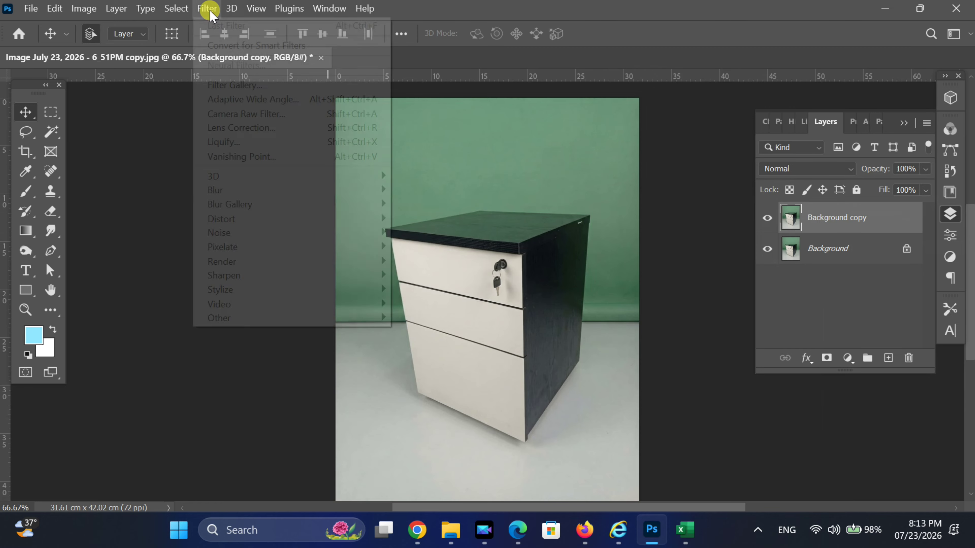
pyautogui.click(279, 47)
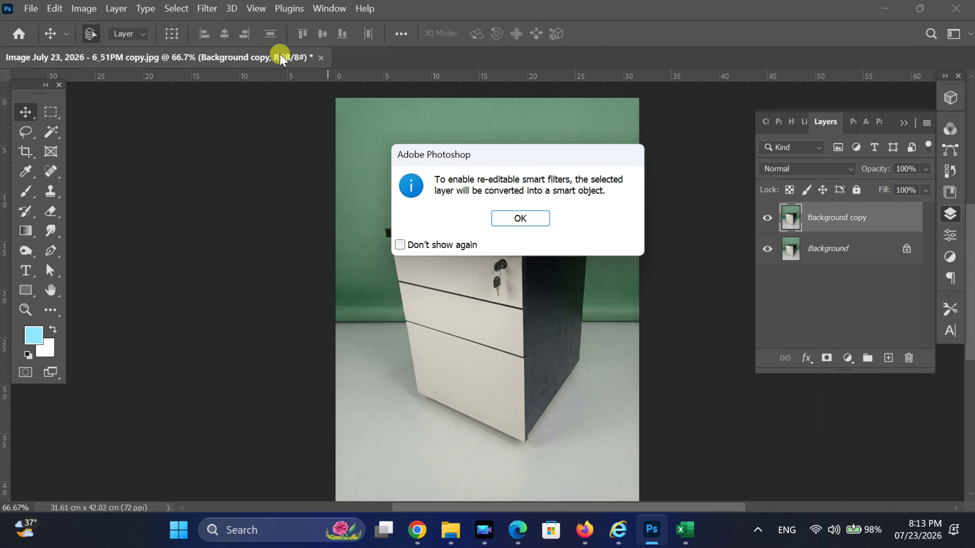
pyautogui.click(519, 219)
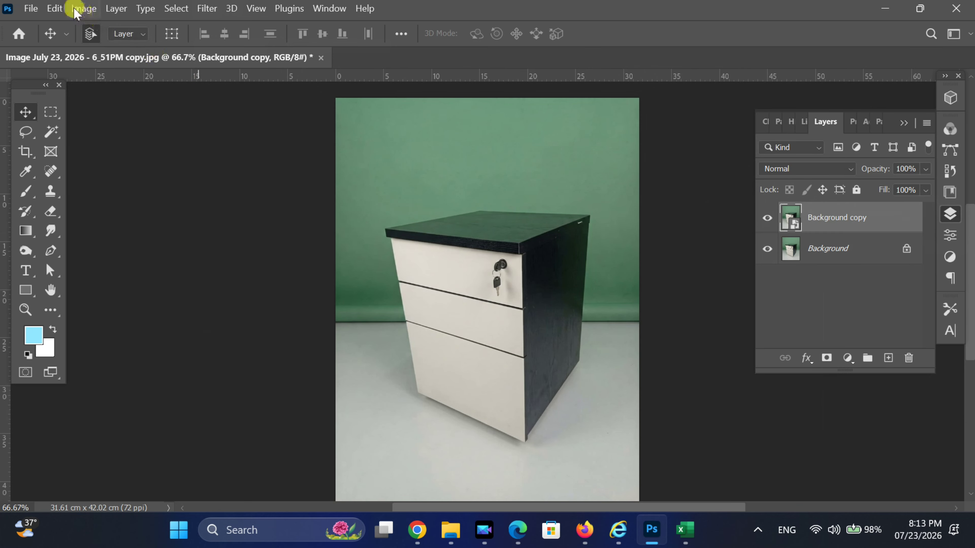
# Step: Start Perspective Warp on the copied layer and fit the first plane to the four corners of the cabinet's front face
pyautogui.click(55, 9)
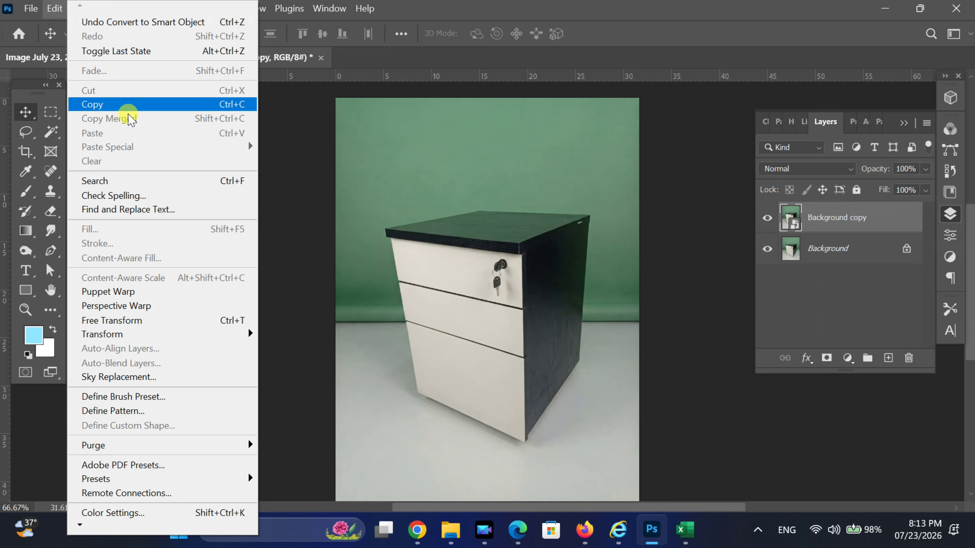
pyautogui.click(167, 308)
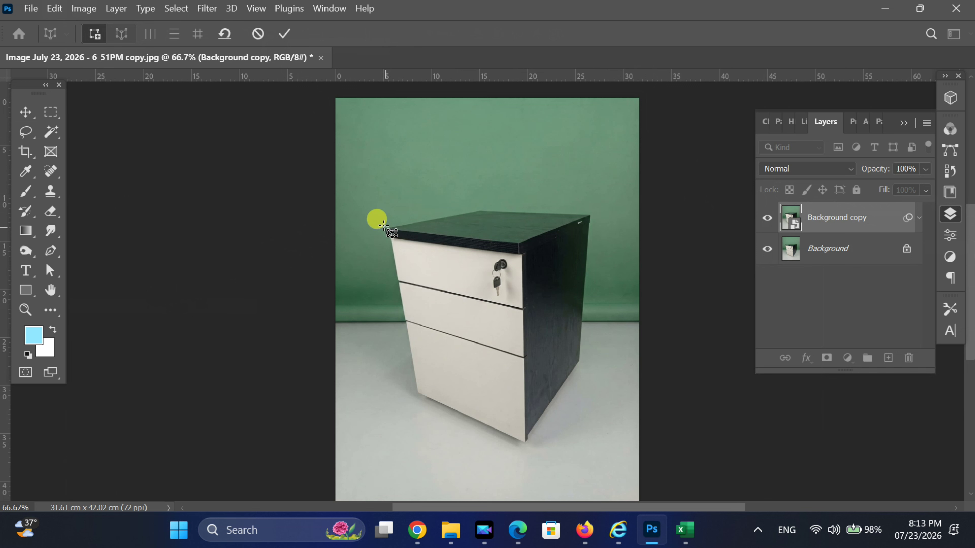
pyautogui.moveTo(384, 227); pyautogui.dragTo(523, 443)
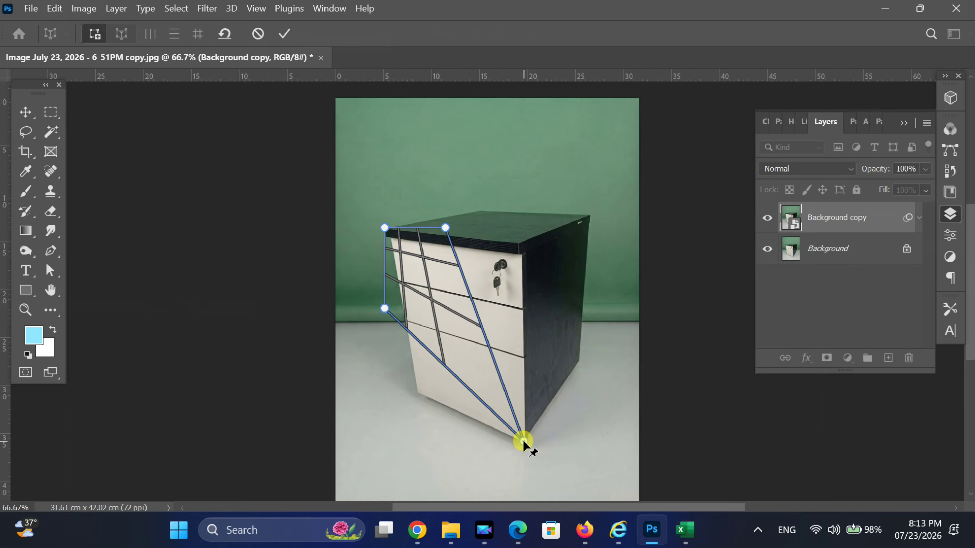
pyautogui.moveTo(445, 228); pyautogui.dragTo(520, 242)
pyautogui.moveTo(385, 308); pyautogui.dragTo(415, 389)
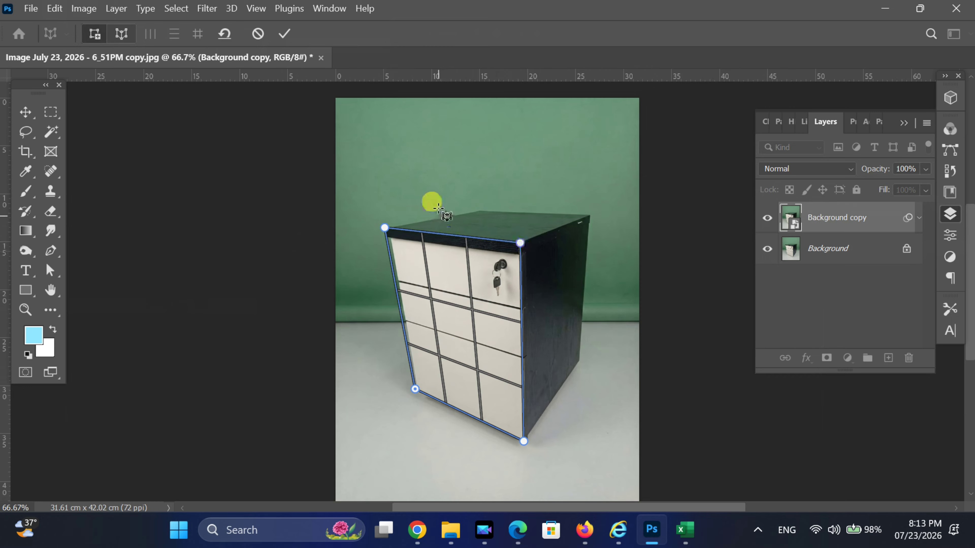
# Step: Add perspective planes over the cabinet's top and dark side face, joining both to the front plane at the shared edges
pyautogui.moveTo(425, 188); pyautogui.dragTo(516, 238)
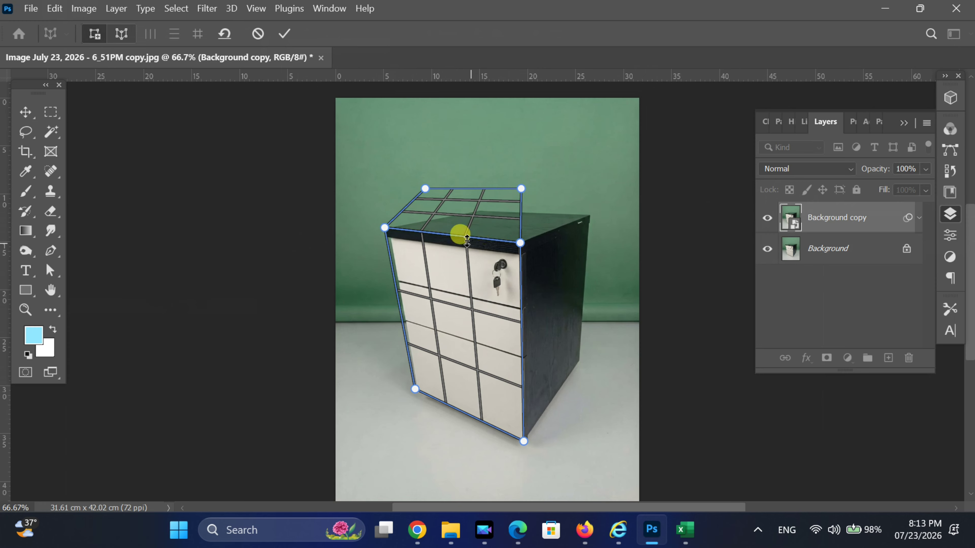
pyautogui.moveTo(530, 198); pyautogui.dragTo(591, 215)
pyautogui.moveTo(429, 191); pyautogui.dragTo(475, 211)
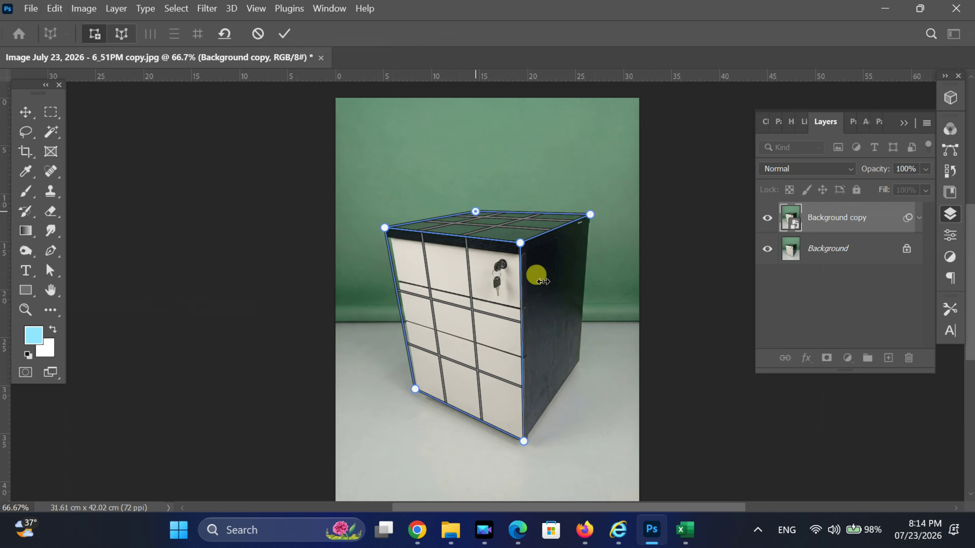
pyautogui.moveTo(576, 355); pyautogui.dragTo(520, 242)
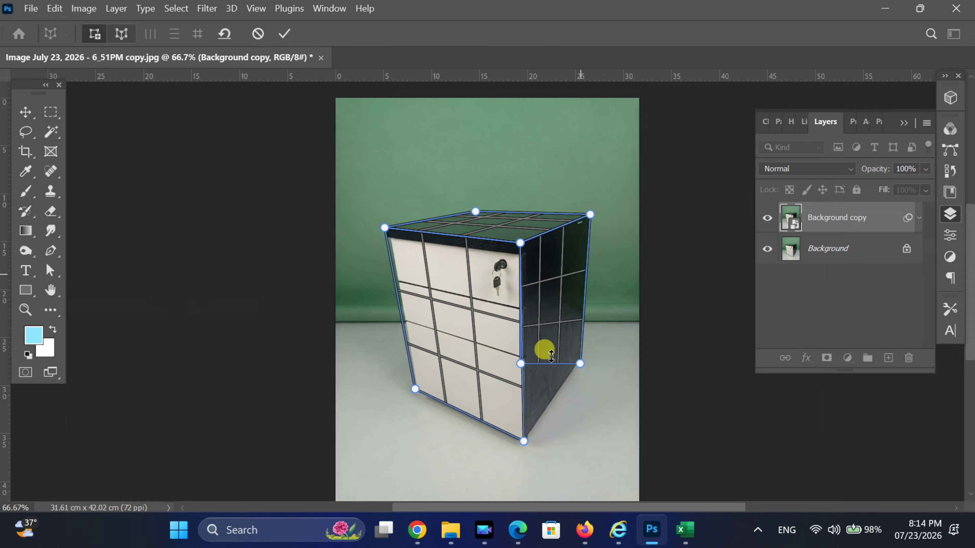
pyautogui.moveTo(521, 363); pyautogui.dragTo(523, 441)
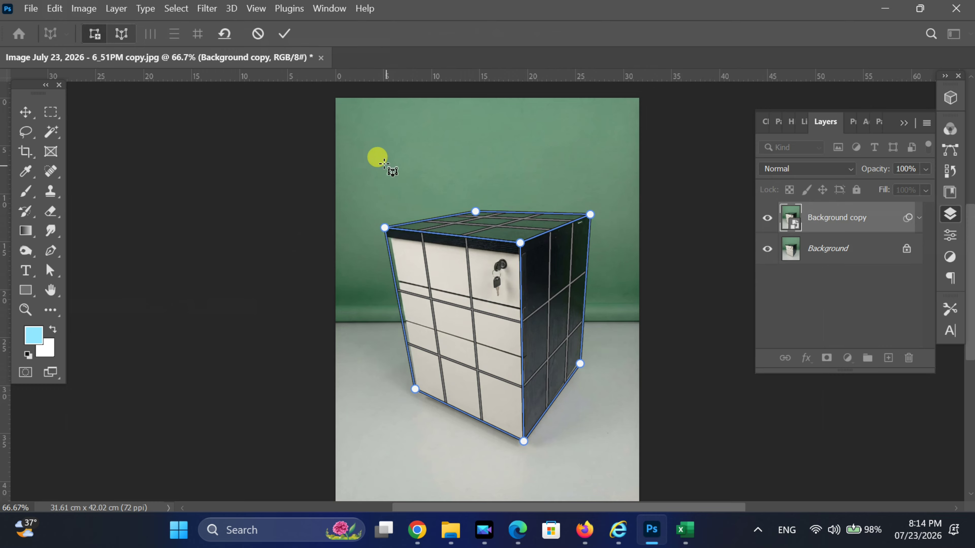
# Step: Switch Perspective Warp to warp mode, lower the front face's outer bottom corner, and pull the cabinet's outer side edges inward
pyautogui.click(121, 34)
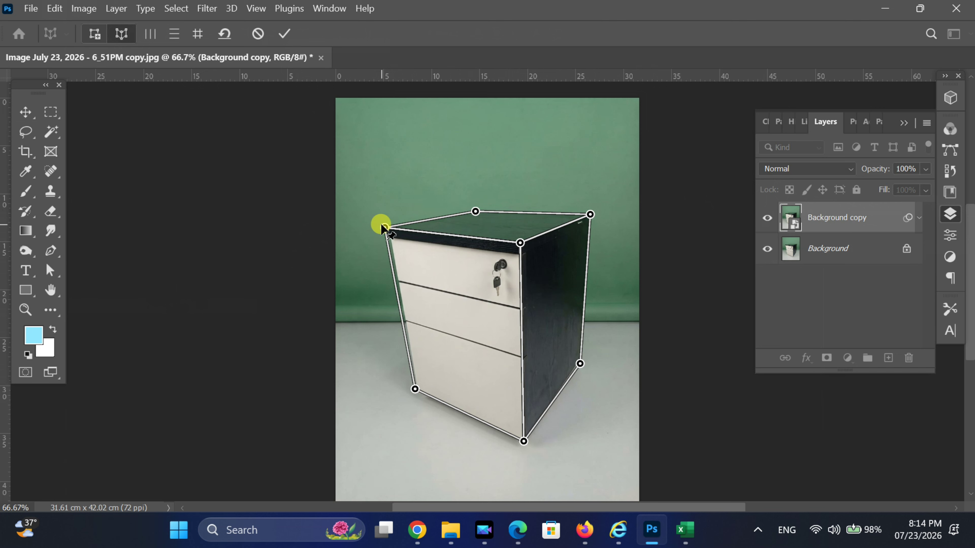
pyautogui.moveTo(414, 389); pyautogui.dragTo(410, 414)
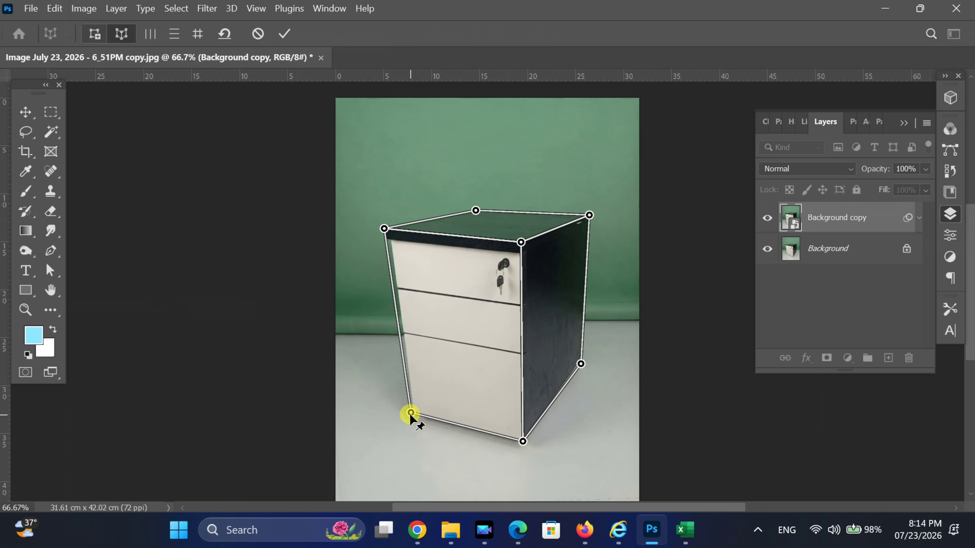
pyautogui.moveTo(385, 229); pyautogui.dragTo(392, 231)
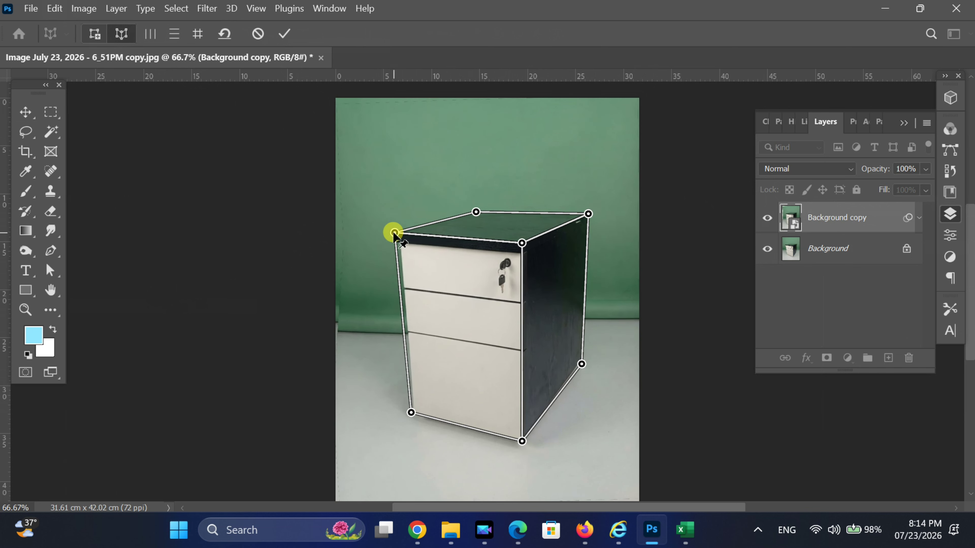
pyautogui.moveTo(586, 215)
pyautogui.mouseDown()
pyautogui.moveTo(572, 202)
pyautogui.moveTo(569, 210)
pyautogui.mouseUp()
pyautogui.moveTo(571, 365); pyautogui.dragTo(569, 367)
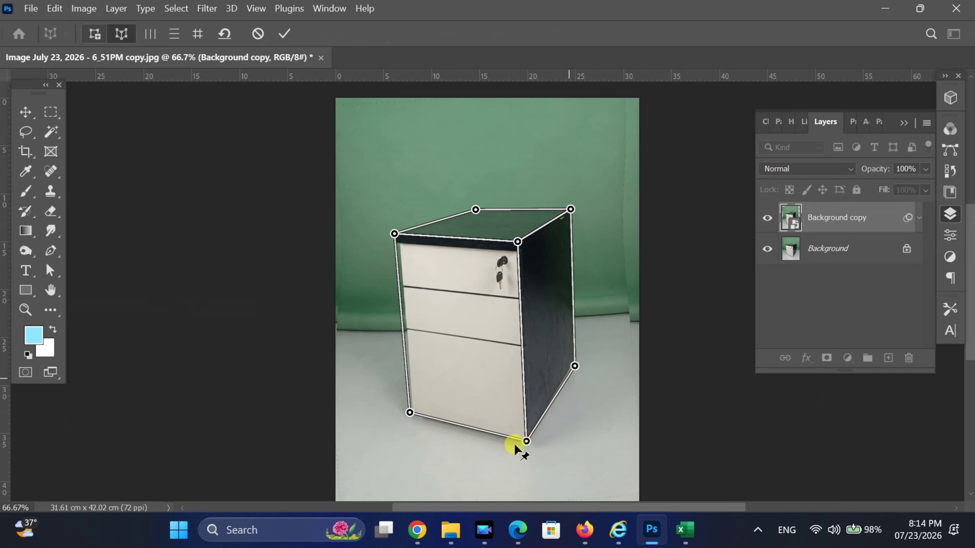
# Step: Raise the cabinet's near bottom corner to level the drawers' base, and reshape the top face by shifting its near and rear corners
pyautogui.moveTo(526, 438); pyautogui.dragTo(530, 421)
pyautogui.moveTo(516, 238); pyautogui.dragTo(523, 237)
pyautogui.moveTo(396, 235); pyautogui.dragTo(397, 240)
pyautogui.moveTo(475, 211); pyautogui.dragTo(453, 209)
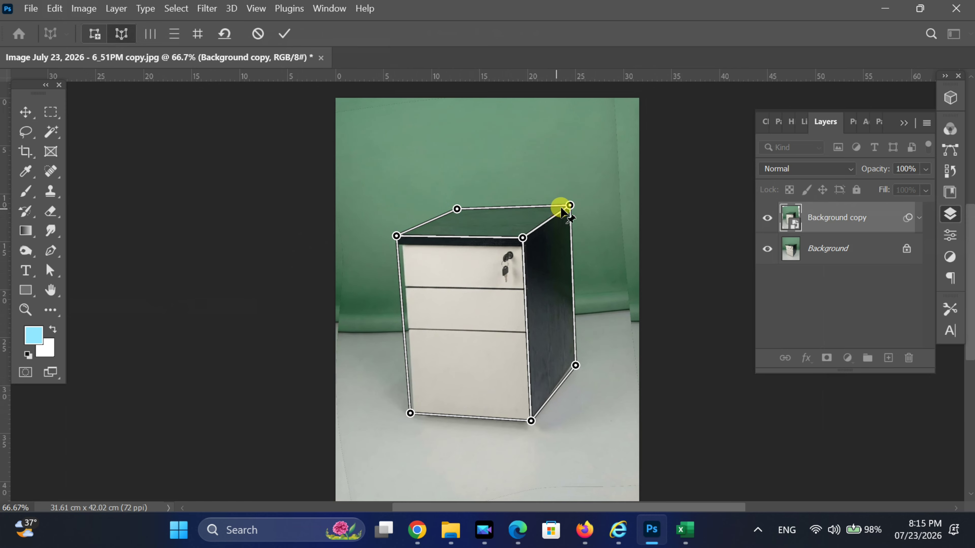
# Step: Fine-tune the corner pins to widen the front face and even out the top, and apply the perspective warp
pyautogui.moveTo(569, 205); pyautogui.dragTo(563, 211)
pyautogui.moveTo(520, 239); pyautogui.dragTo(530, 234)
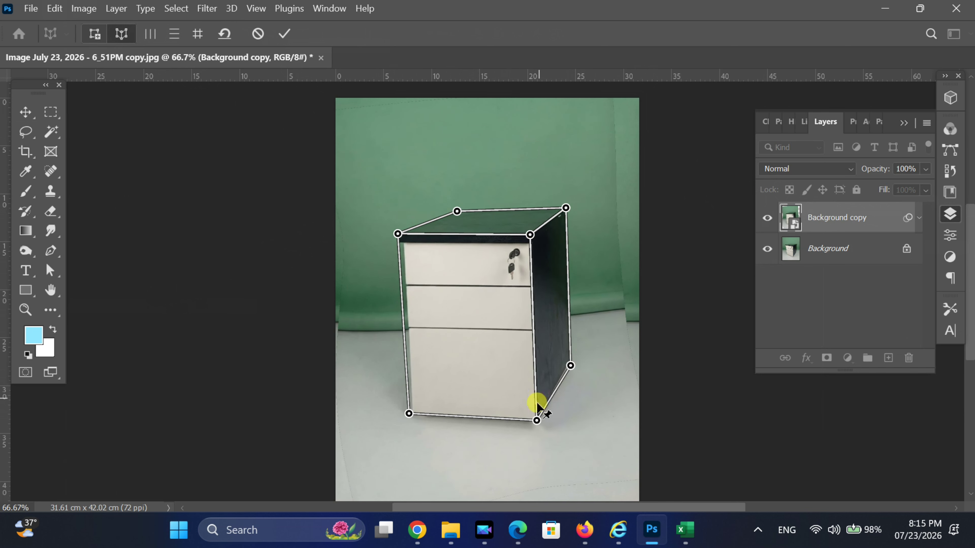
pyautogui.moveTo(539, 420); pyautogui.dragTo(539, 422)
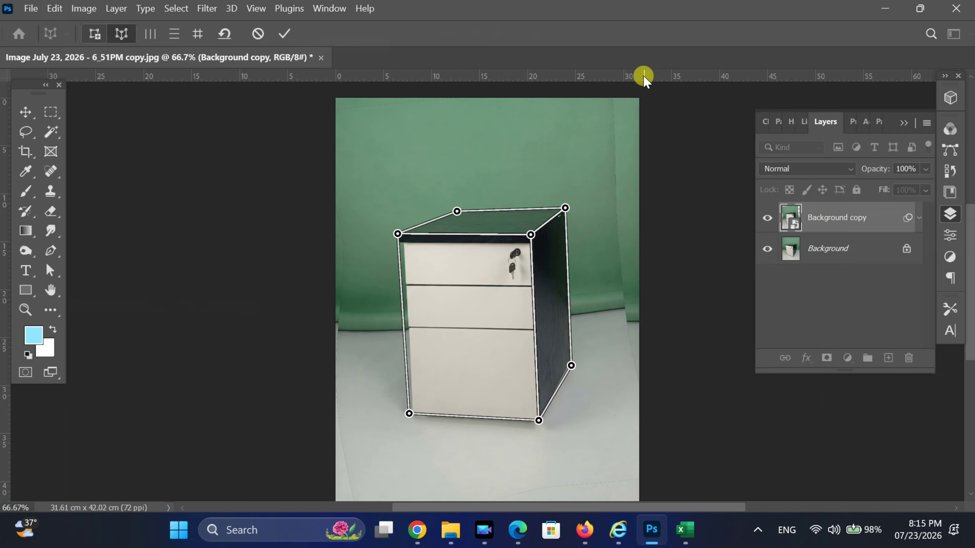
pyautogui.moveTo(565, 207); pyautogui.dragTo(568, 208)
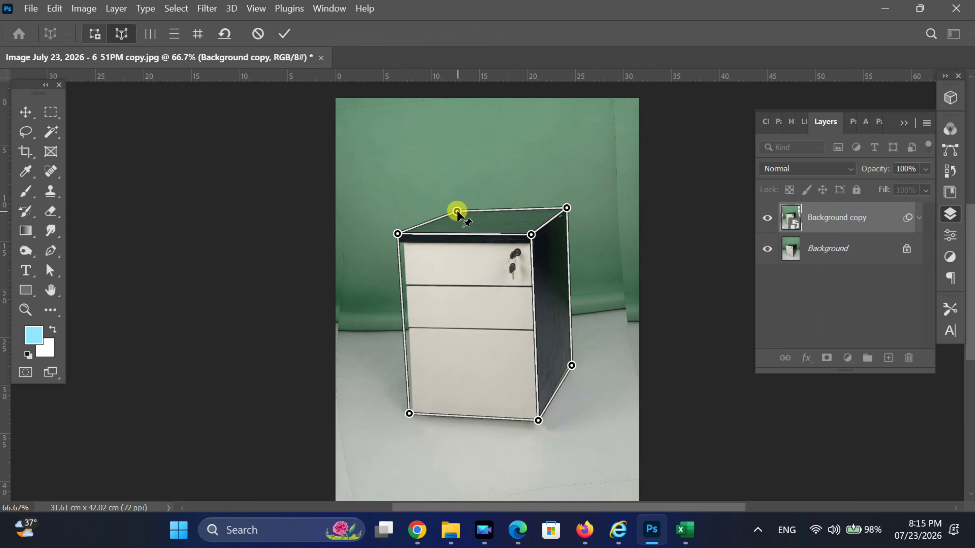
pyautogui.moveTo(456, 211); pyautogui.dragTo(454, 208)
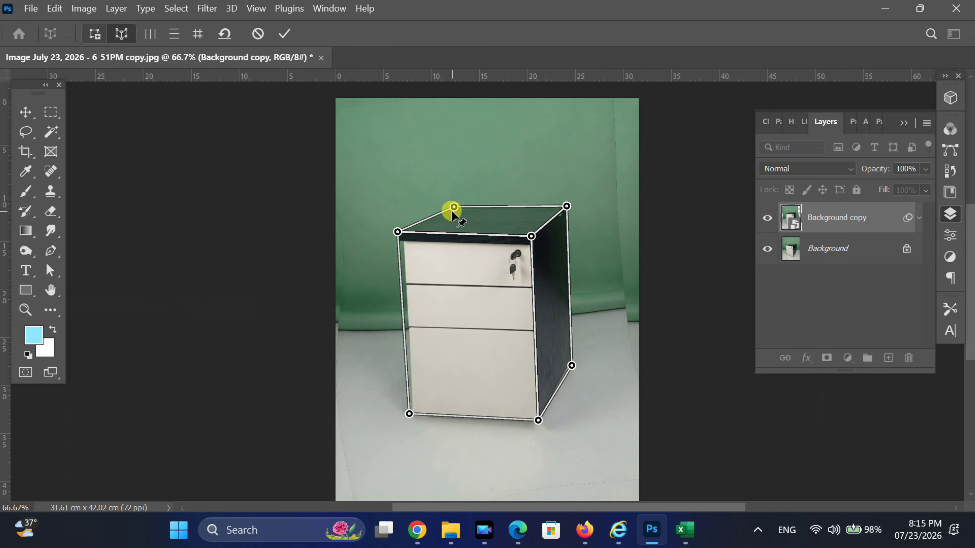
pyautogui.click(283, 35)
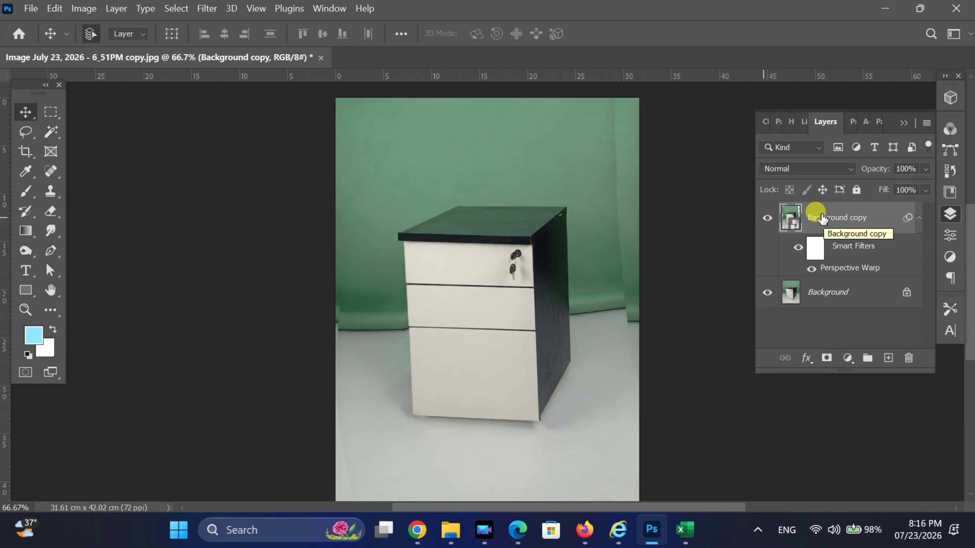
# Step: Convert the warped smart object back to a normal layer with Convert to Layers, retaining its smart filters
pyautogui.rightClick(821, 218)
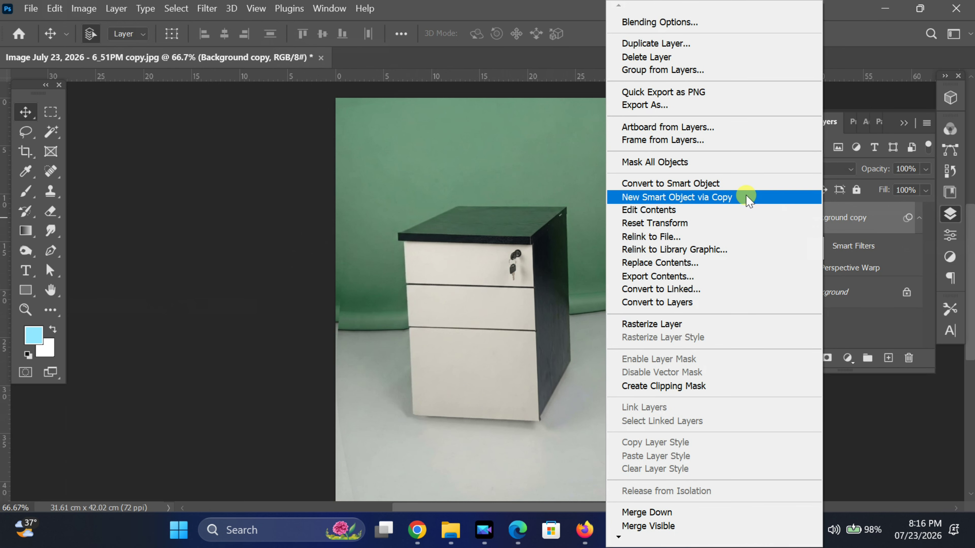
pyautogui.click(692, 304)
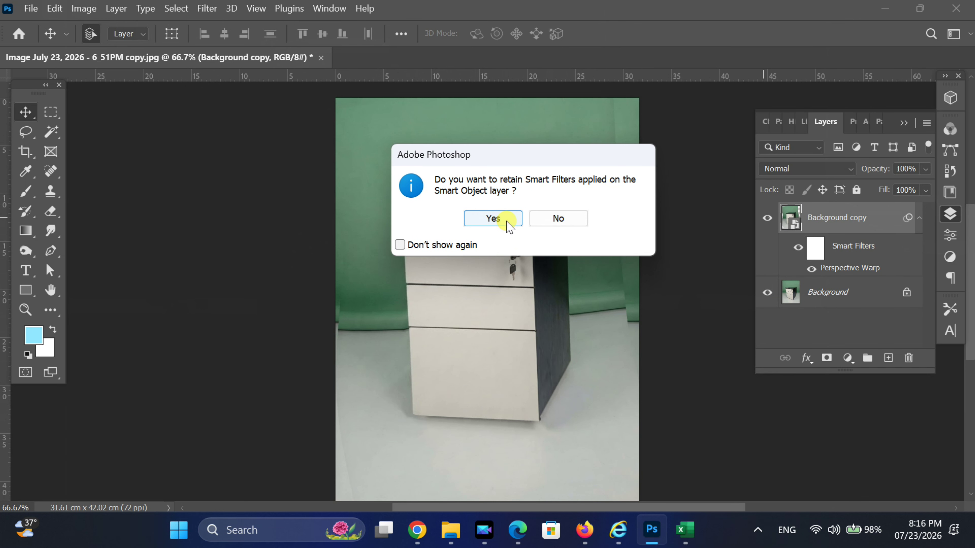
pyautogui.click(509, 225)
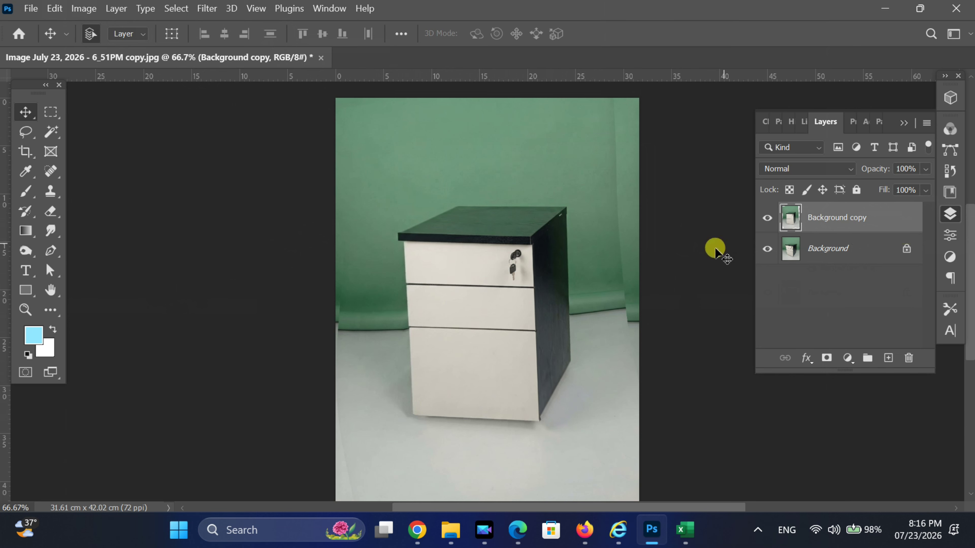
# Step: Crop the image inward on all sides to about 28.4 x 37.8 cm, trimming the distorted background edges around the cabinet
pyautogui.scroll(-1, 679, 296)
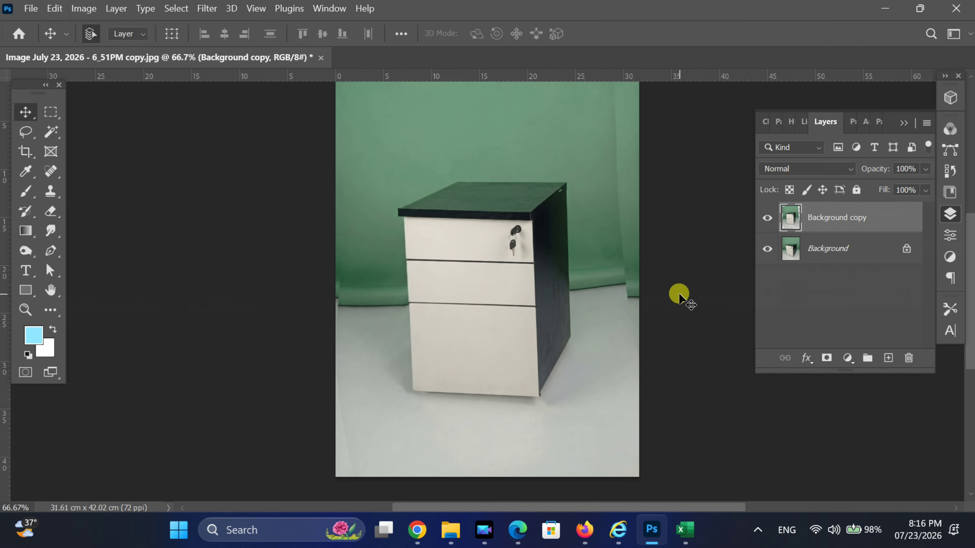
pyautogui.click(24, 152)
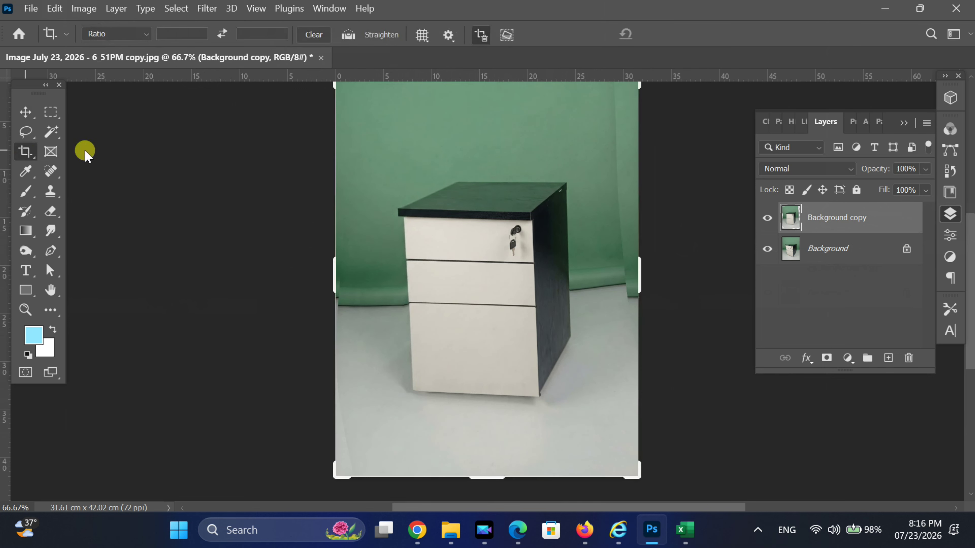
pyautogui.scroll(1, 709, 259)
pyautogui.moveTo(636, 108)
pyautogui.mouseDown()
pyautogui.moveTo(623, 120)
pyautogui.moveTo(630, 113)
pyautogui.mouseUp()
pyautogui.moveTo(339, 491); pyautogui.dragTo(344, 473)
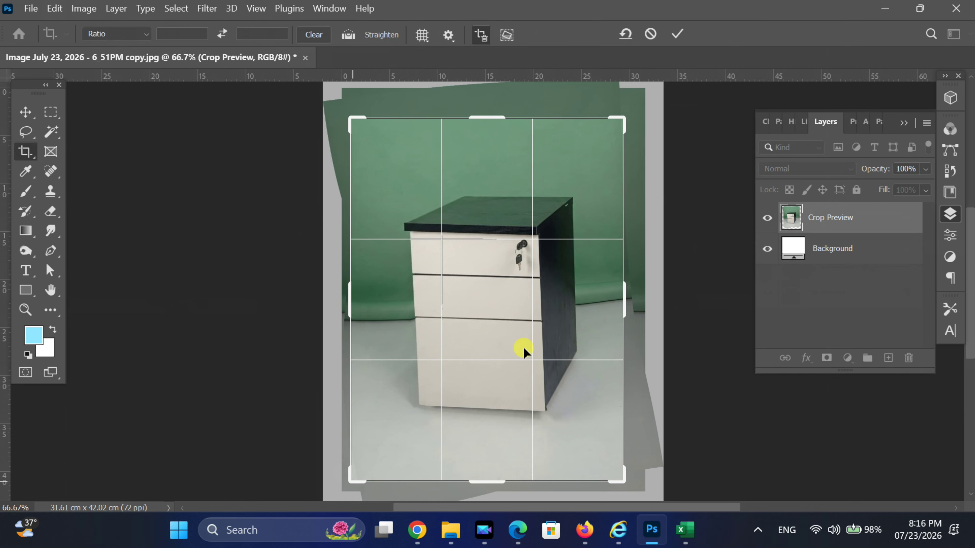
pyautogui.press('Return')
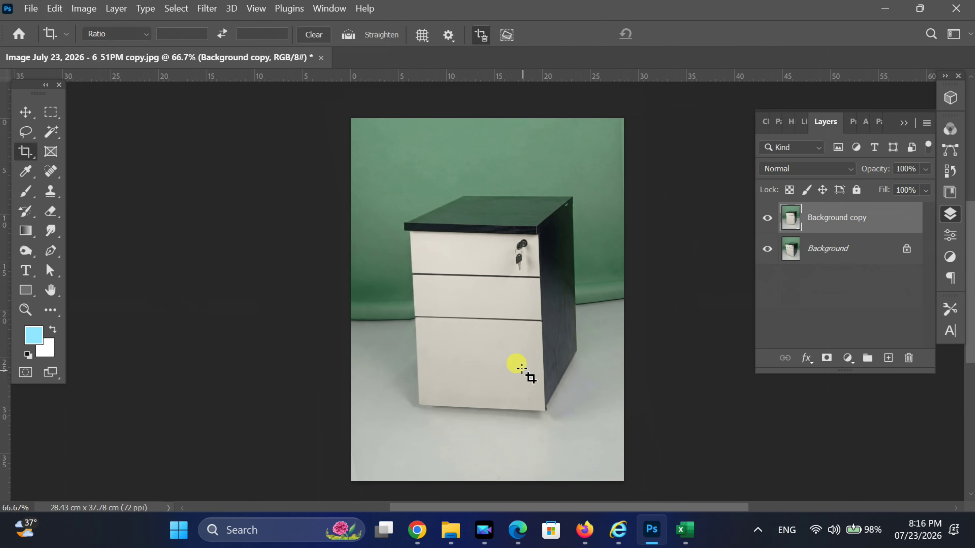